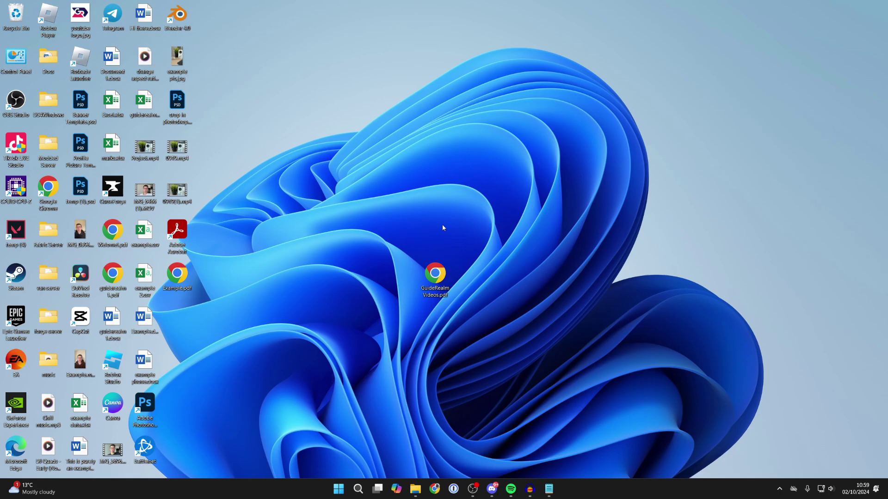
Move the GuideRealmVideos.pdf desktop icon higher and open the PDF in Google Chrome
{"action": "left_click_drag", "start_coordinate": [436, 281], "coordinate": [439, 240]}
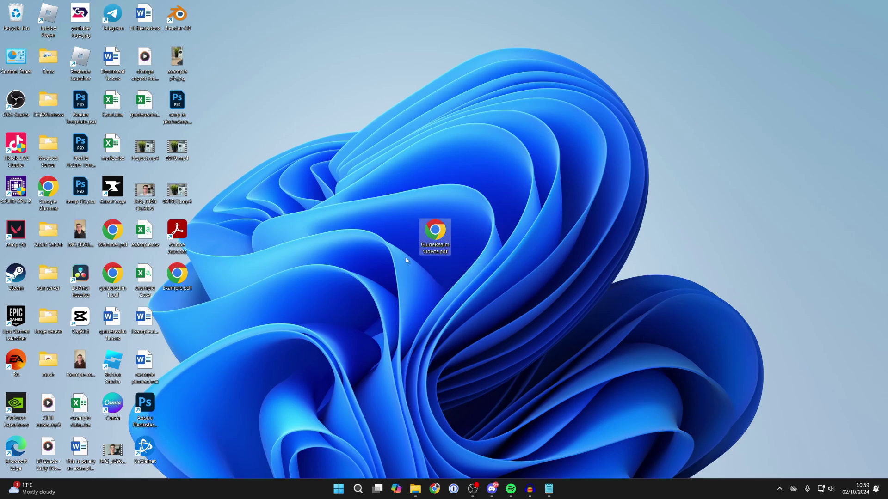
{"action": "right_click", "coordinate": [432, 233]}
{"action": "mouse_move", "coordinate": [464, 252]}
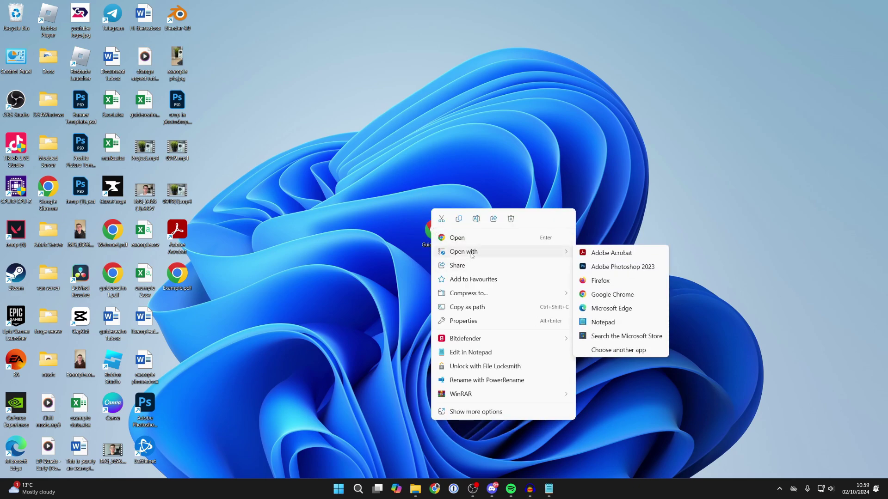
{"action": "left_click", "coordinate": [614, 297]}
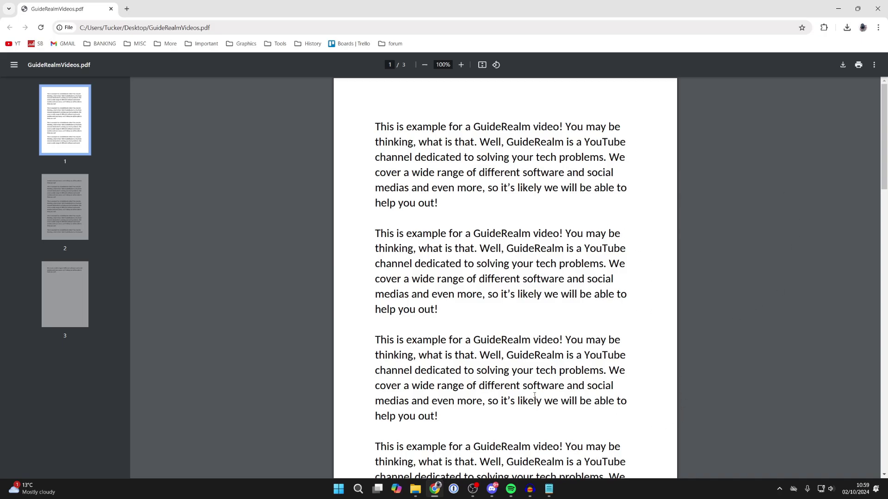
{"action": "scroll", "coordinate": [536, 395], "scroll_direction": "down", "scroll_amount": 5}
{"action": "scroll", "coordinate": [536, 394], "scroll_direction": "down", "scroll_amount": 5}
{"action": "scroll", "coordinate": [534, 393], "scroll_direction": "down", "scroll_amount": 4}
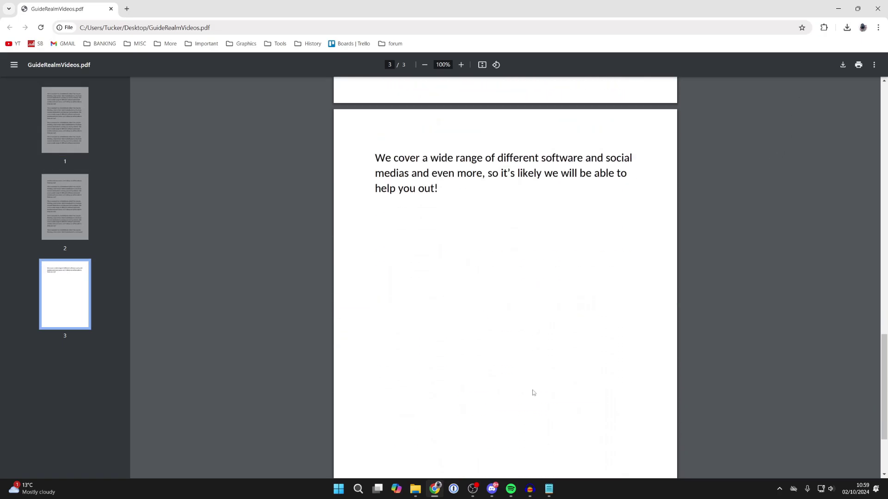
Highlight the short closing paragraph on page 3 of the PDF
{"action": "left_click_drag", "start_coordinate": [375, 150], "coordinate": [476, 213]}
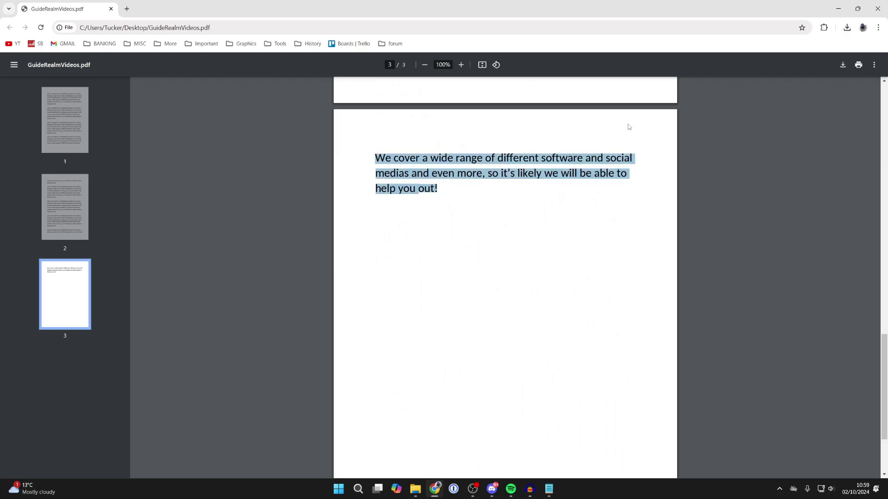
In the print dialog, set Destination to Save as PDF and Pages to Customised
{"action": "left_click", "coordinate": [859, 65]}
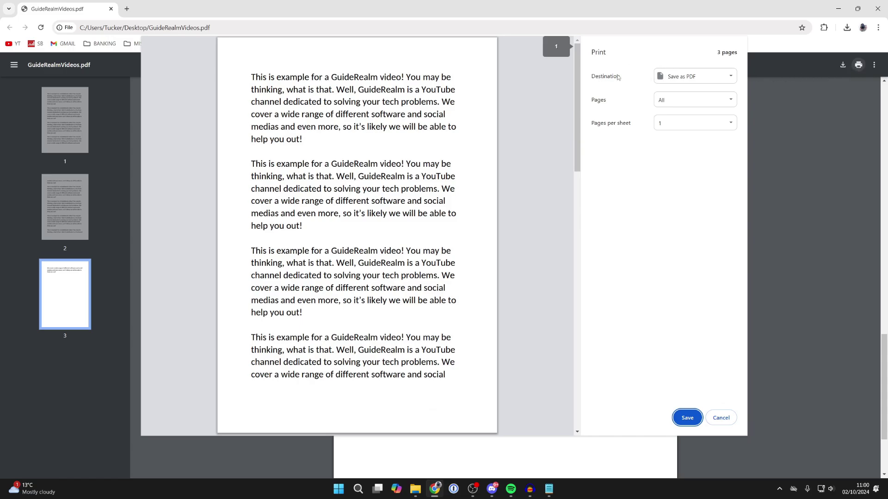
{"action": "left_click", "coordinate": [672, 78]}
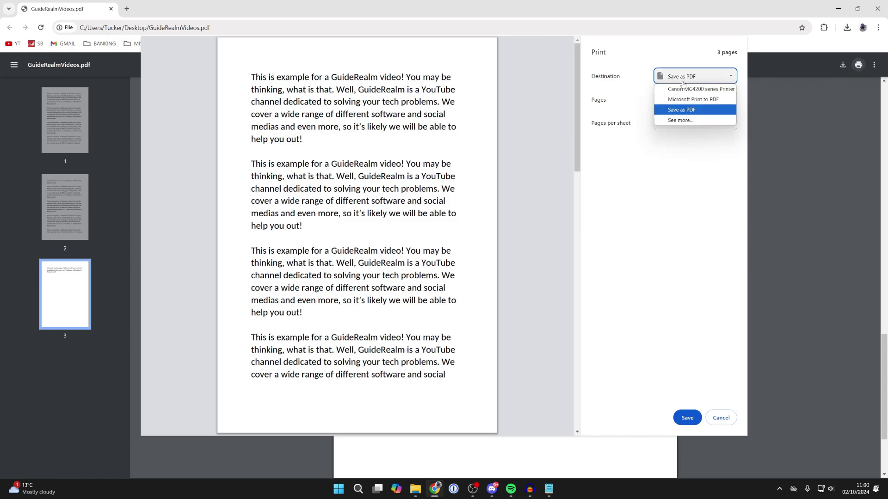
{"action": "left_click", "coordinate": [680, 111]}
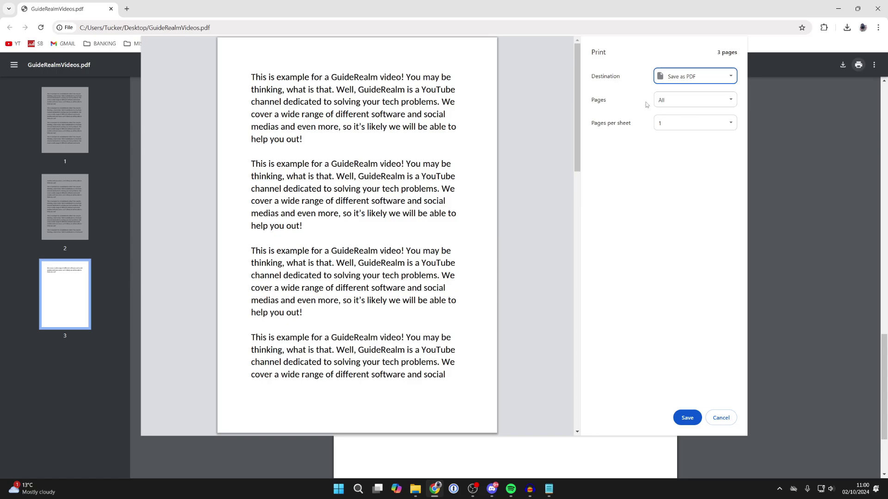
{"action": "left_click", "coordinate": [694, 76]}
{"action": "left_click", "coordinate": [691, 95]}
{"action": "left_click", "coordinate": [687, 78]}
{"action": "left_click", "coordinate": [683, 111]}
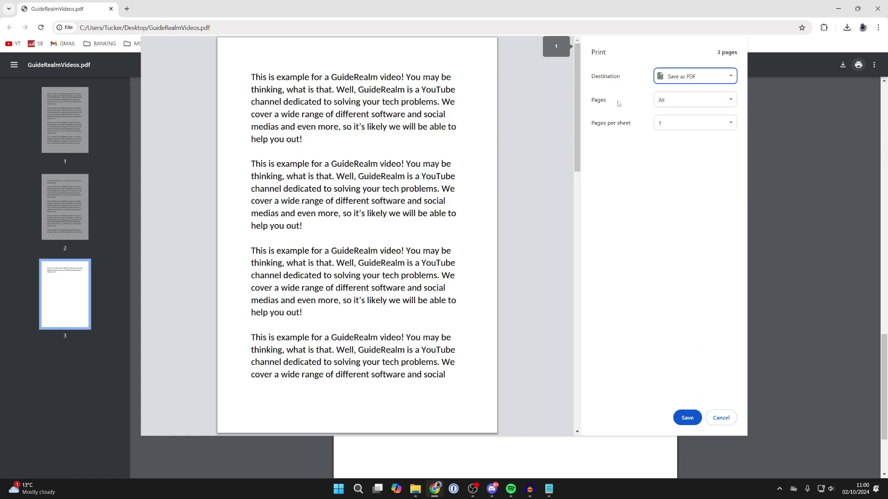
{"action": "left_click", "coordinate": [680, 100]}
{"action": "left_click", "coordinate": [671, 144]}
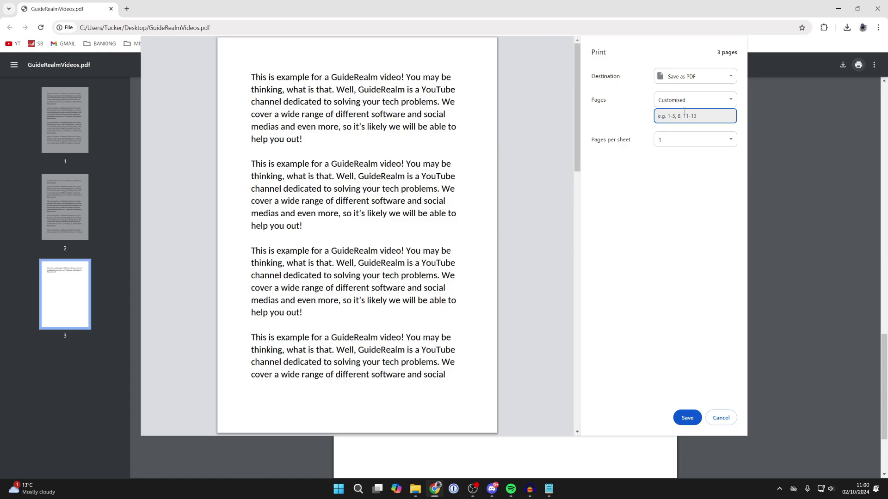
{"action": "type", "text": "2-3"}
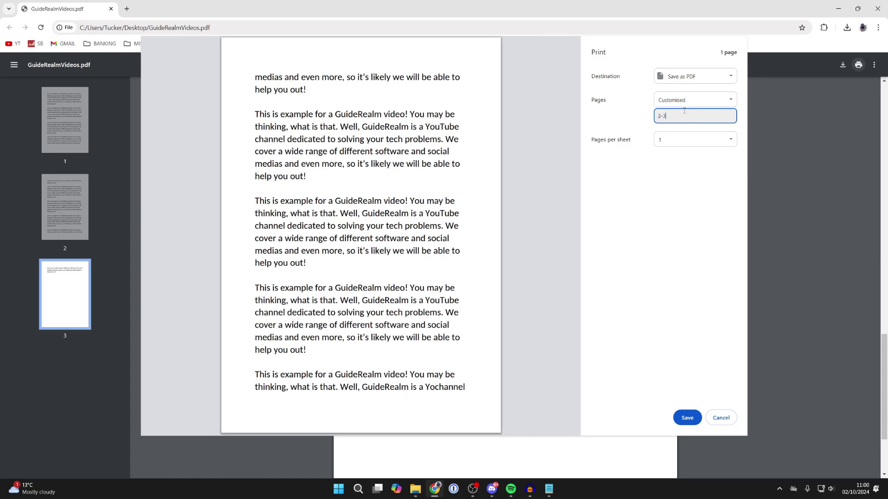
Change the custom page range from 2-3 to 3 and apply it
{"action": "key", "text": "BackSpace"}
{"action": "key", "text": "BackSpace"}
{"action": "key", "text": "BackSpace"}
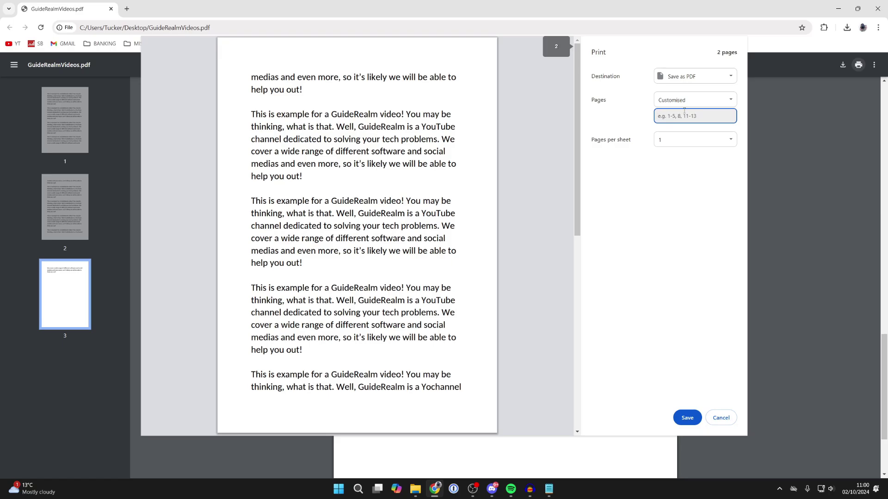
{"action": "type", "text": "3"}
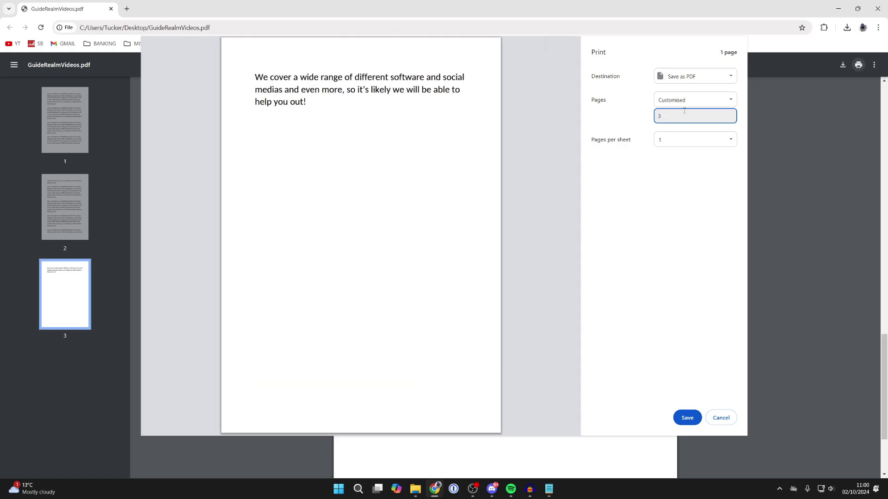
{"action": "left_click", "coordinate": [677, 189]}
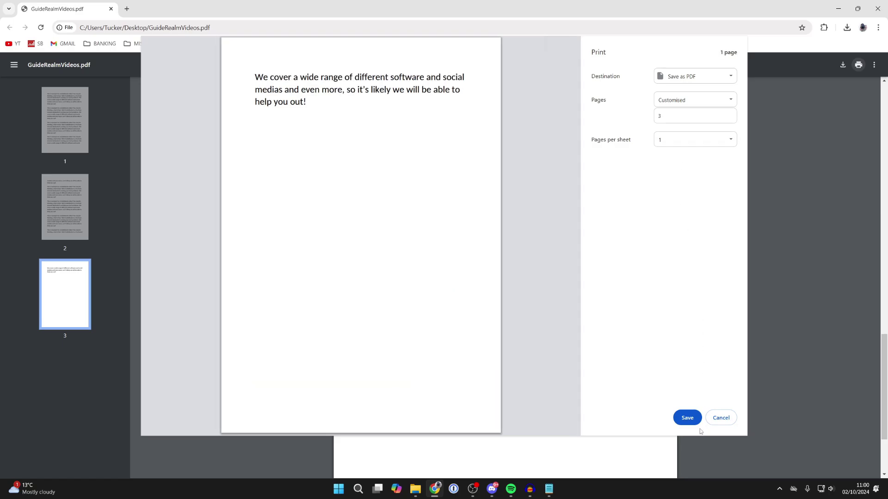
Save the page-3 PDF to the Desktop as GuideRealmVideos.pdf, then close Chrome
{"action": "left_click", "coordinate": [687, 418]}
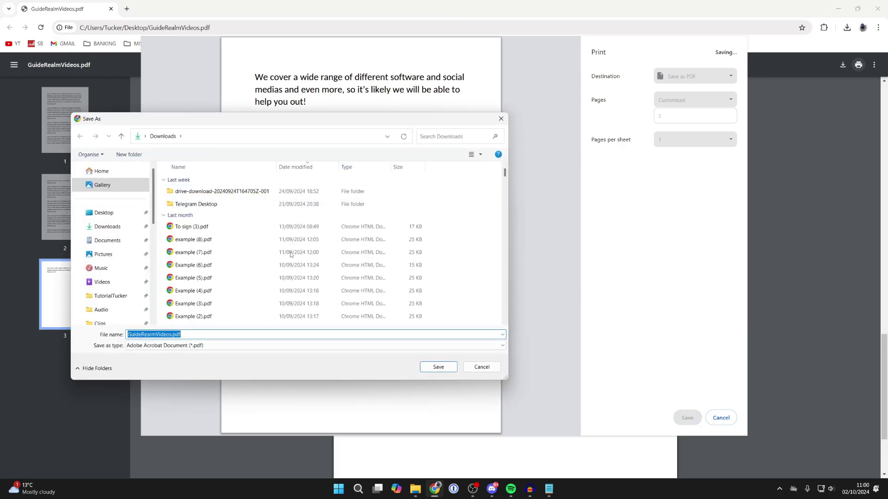
{"action": "left_click", "coordinate": [104, 212]}
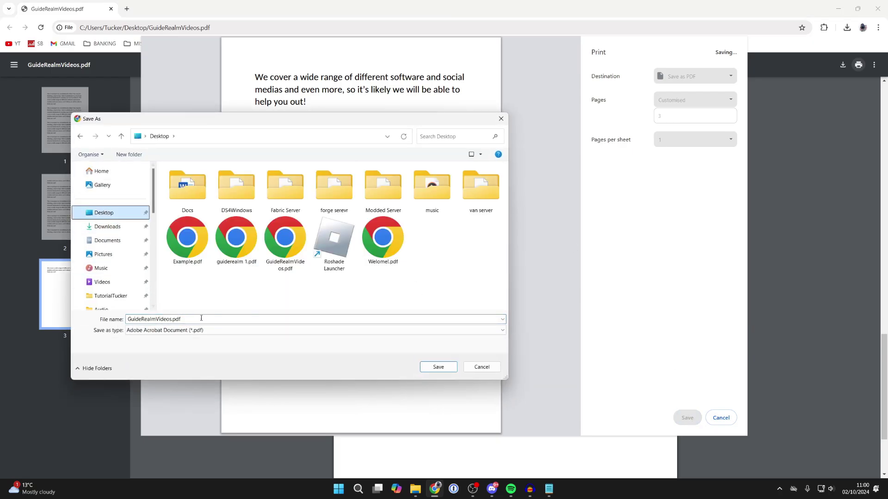
{"action": "left_click", "coordinate": [202, 318]}
{"action": "key", "text": "Return"}
{"action": "left_click", "coordinate": [878, 8]}
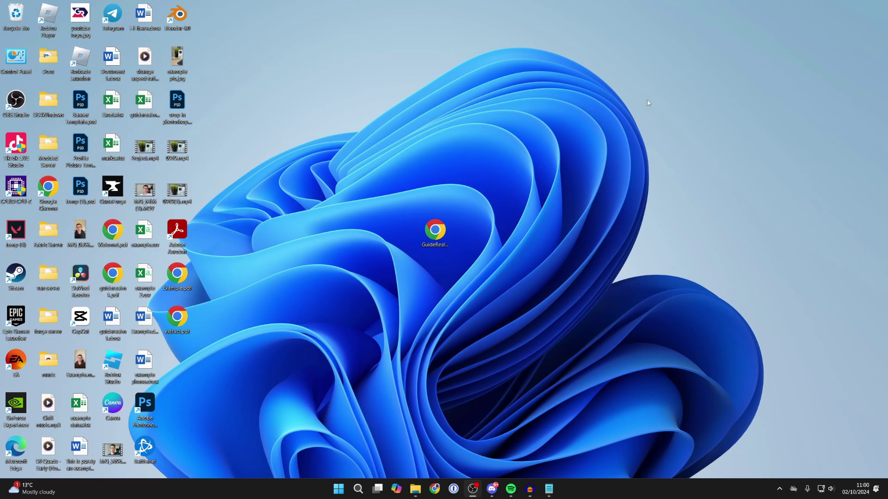